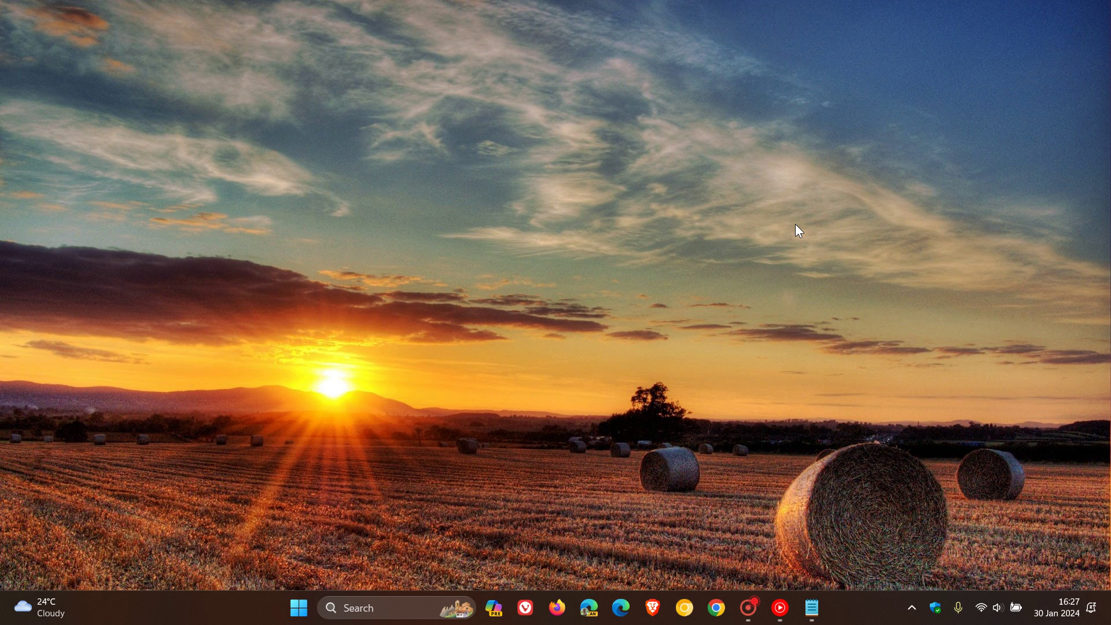
- Launch Xbox Game Bar from the Start menu's All apps list under G
left_click(298, 607)
left_click(717, 145)
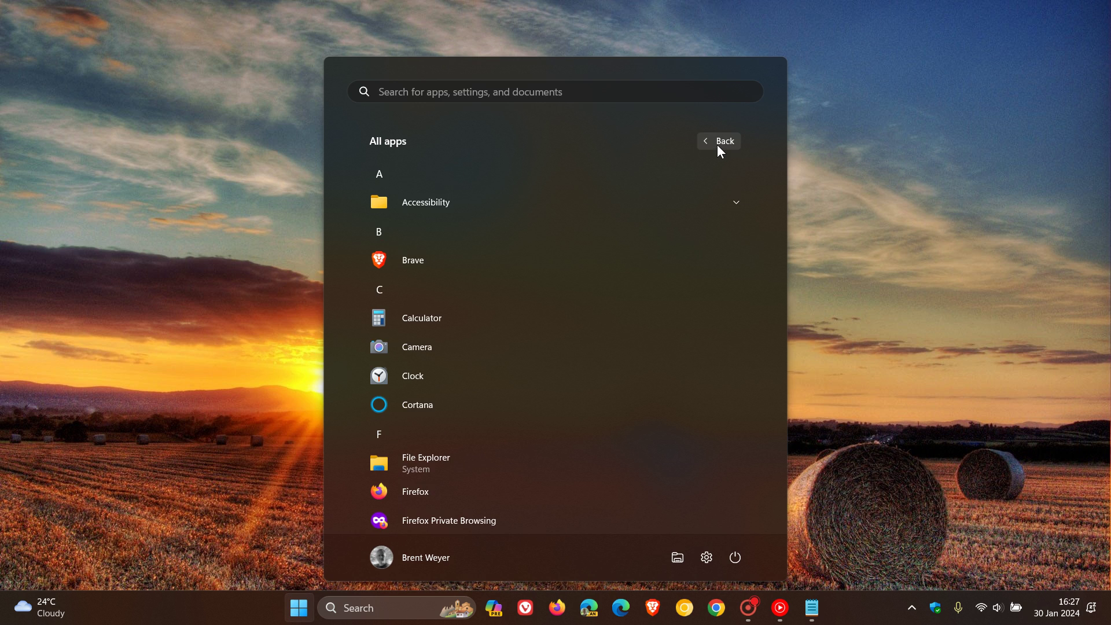
scroll(608, 267, "down", 2)
scroll(555, 349, "down", 2)
left_click(558, 354)
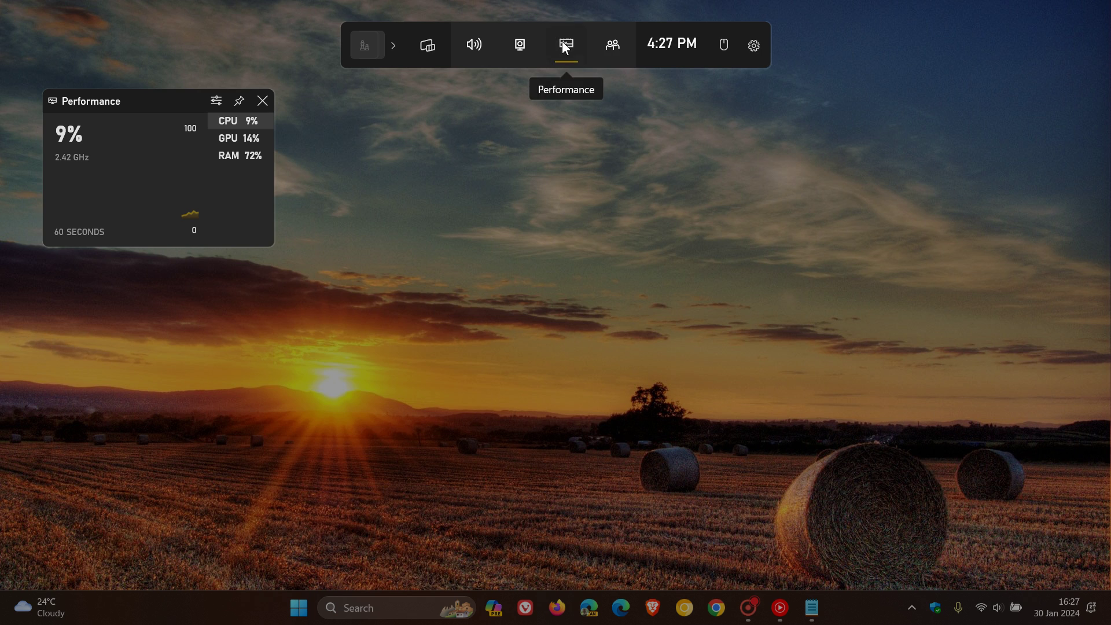
mouse_move(215, 101)
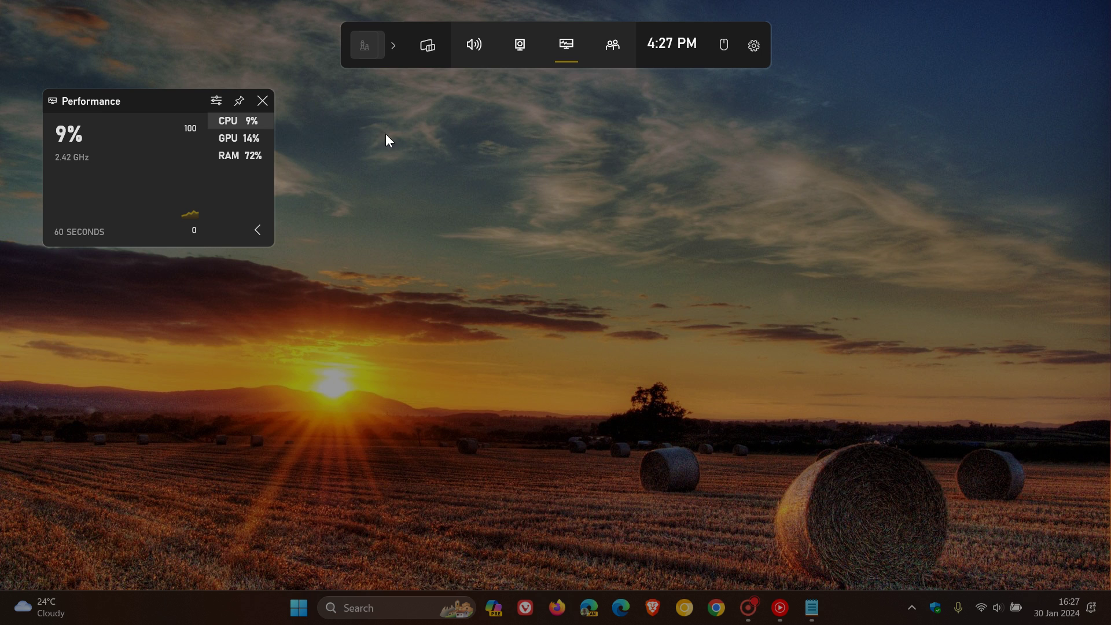
- In the Performance widget options, try graph positions Right and Bottom, then leave it on Left
left_click(217, 102)
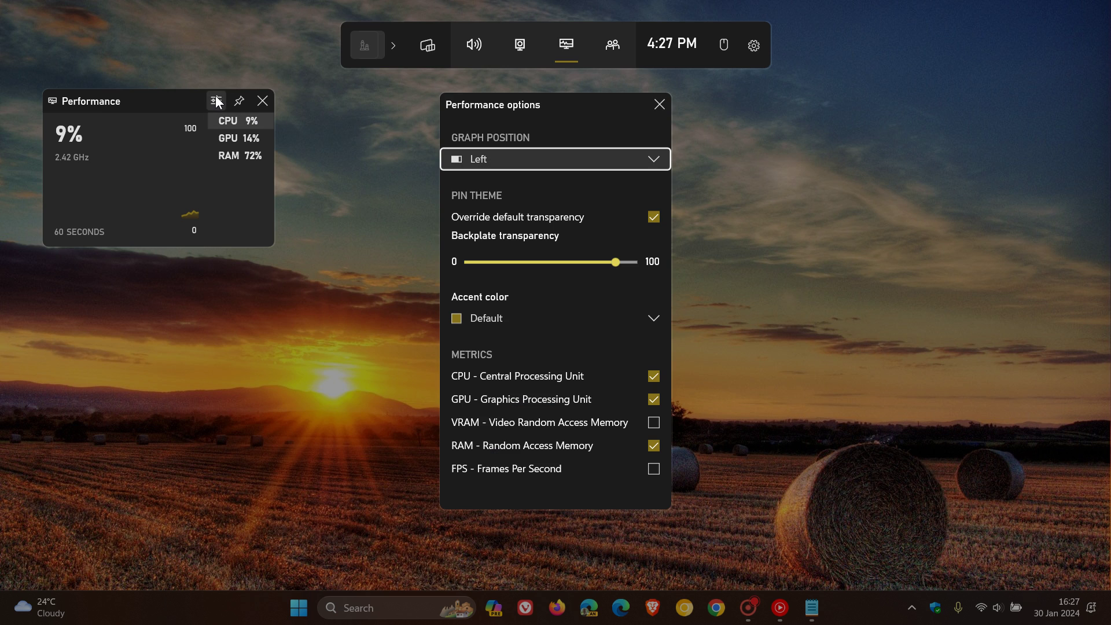
left_click(601, 159)
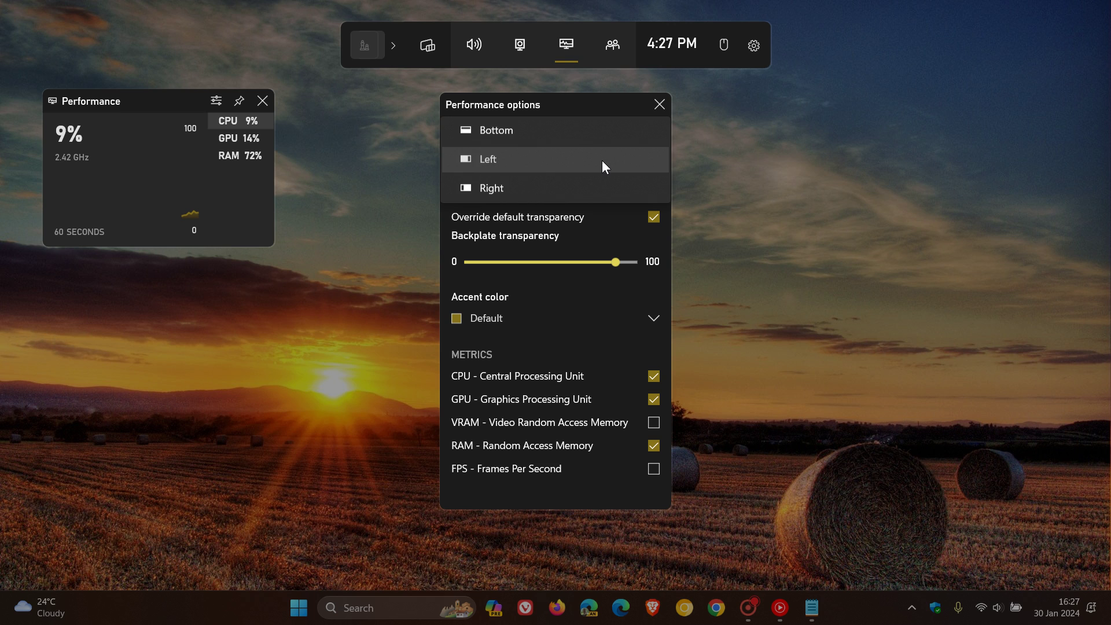
left_click(565, 186)
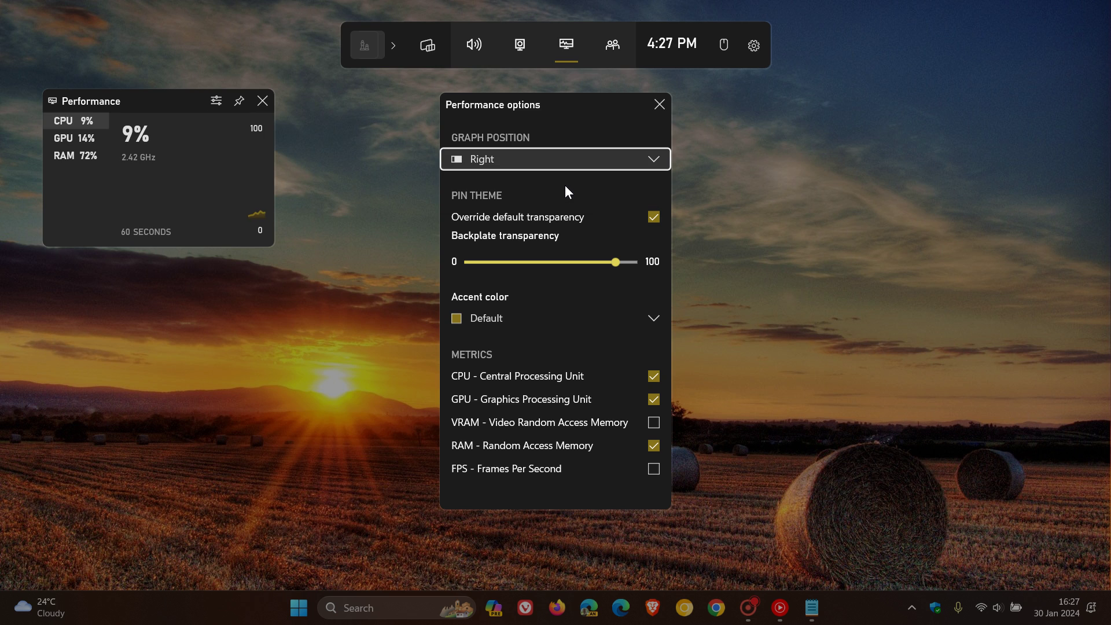
left_click(566, 168)
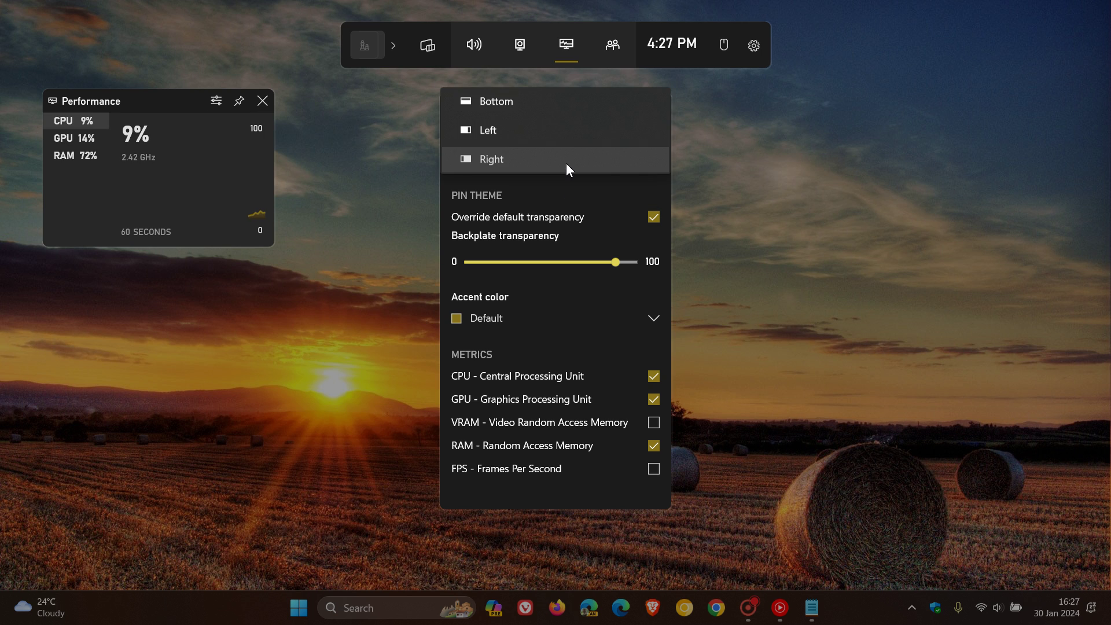
left_click(557, 100)
left_click(547, 158)
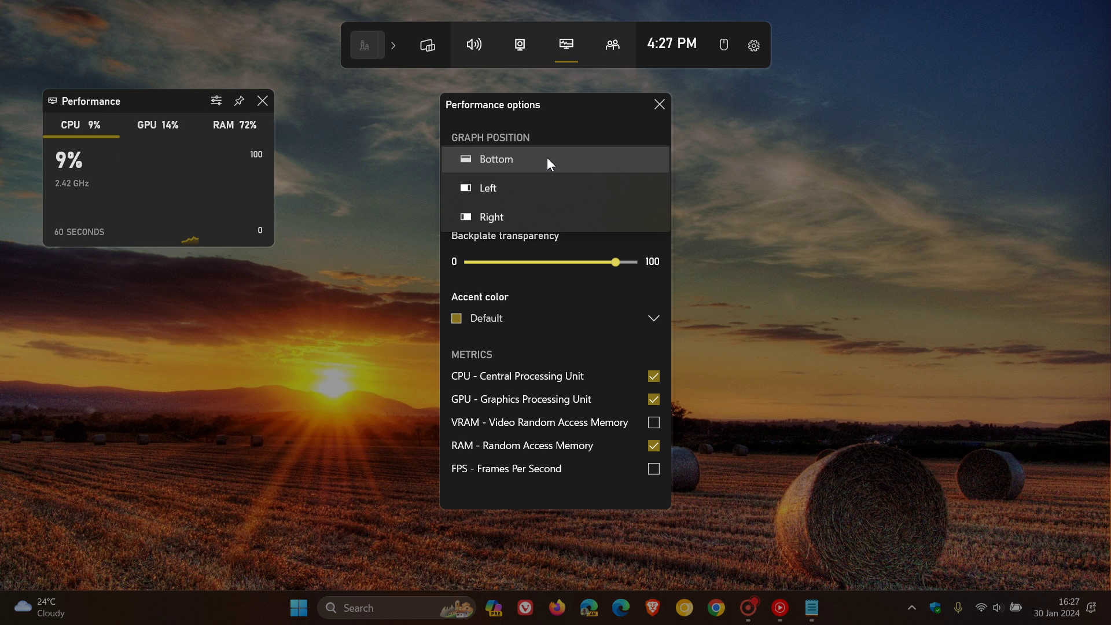
left_click(548, 189)
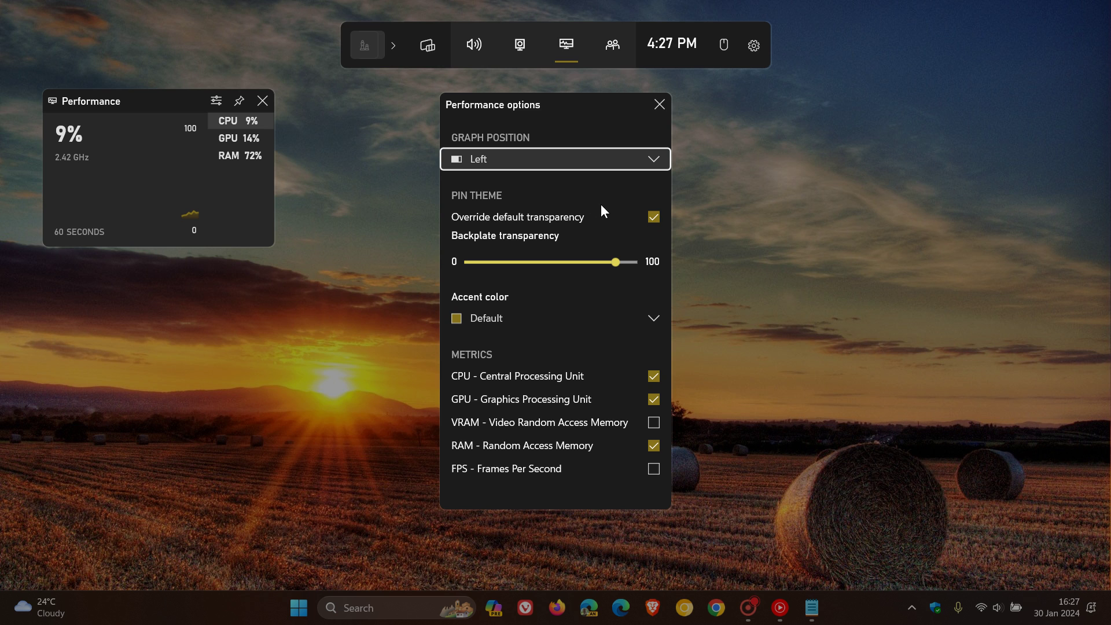
- Set the backplate transparency to 90
left_click_drag(616, 262, 501, 262)
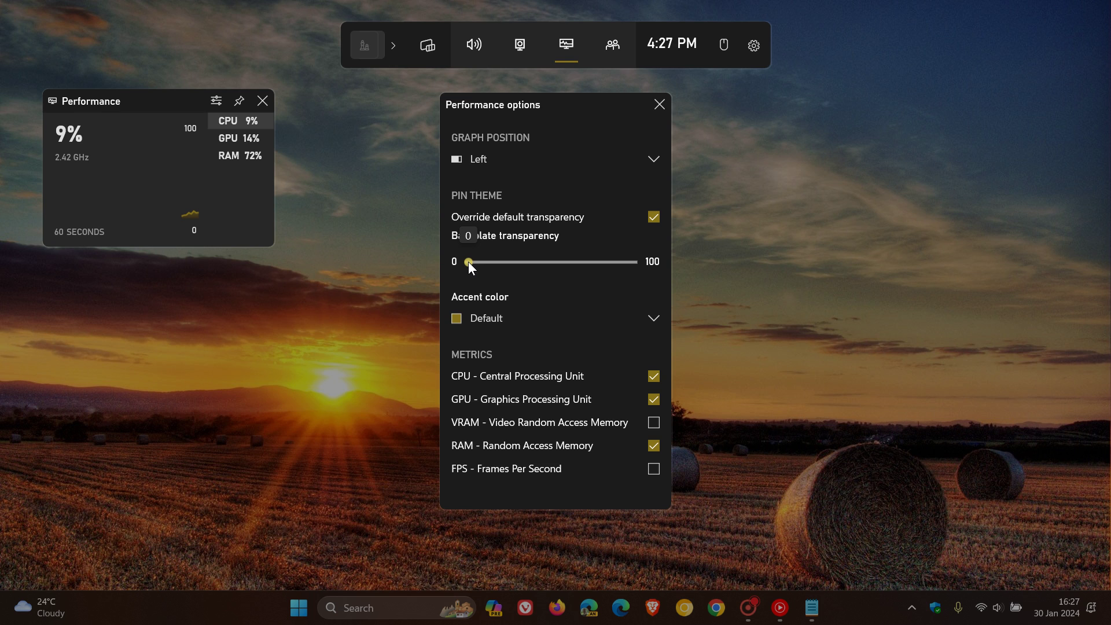
left_click_drag(486, 261, 610, 263)
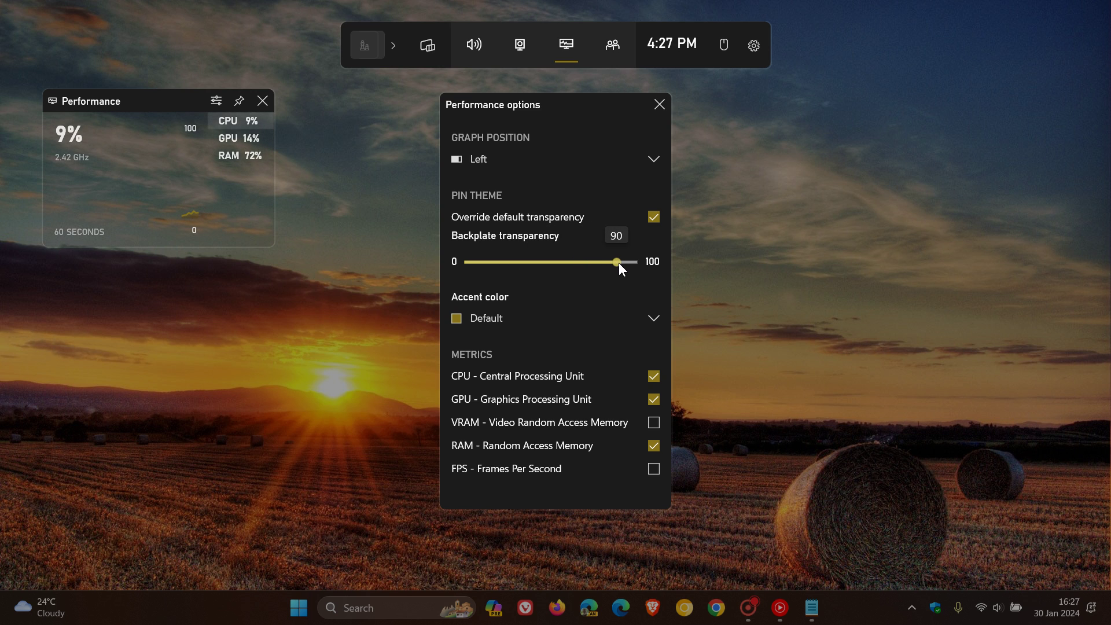
left_click_drag(620, 262, 619, 263)
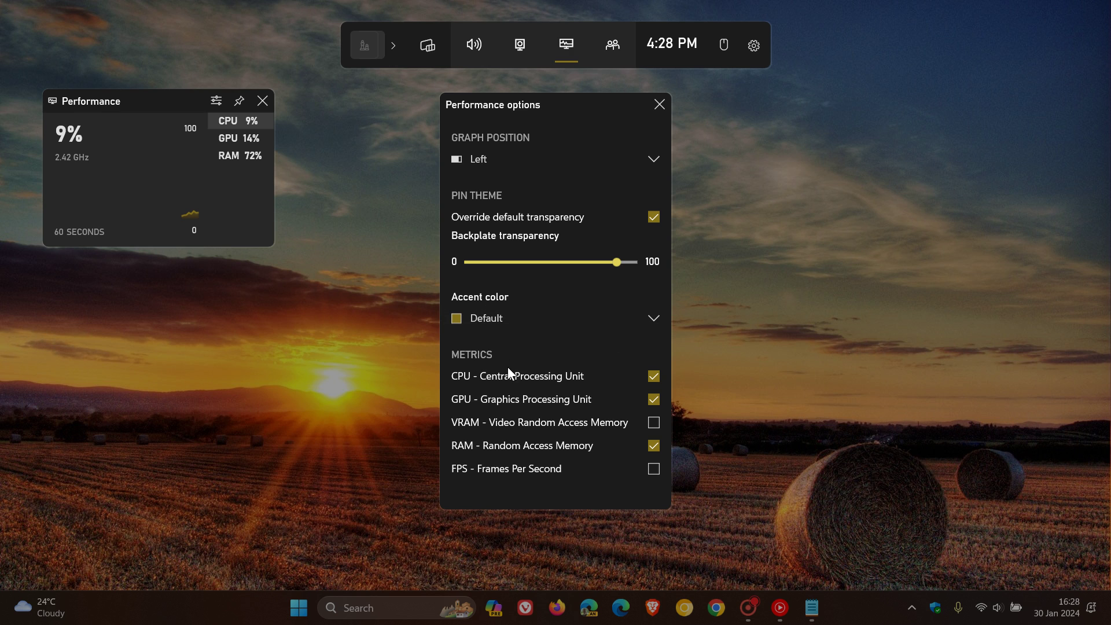
- Leave FPS and VRAM unchecked, close the options and pin the CPU/GPU/RAM widget
left_click(654, 469)
left_click(655, 468)
left_click(654, 425)
left_click(659, 105)
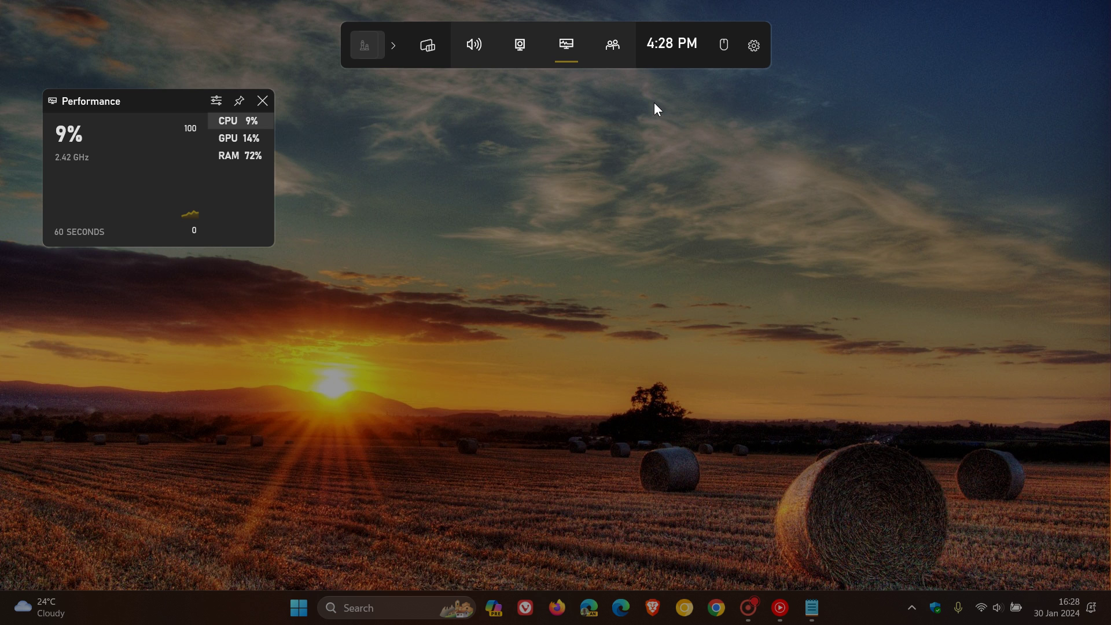
left_click(238, 102)
- Dismiss Game Bar, then open, restore, reposition and close File Explorer beneath the pinned overlay
left_click(650, 223)
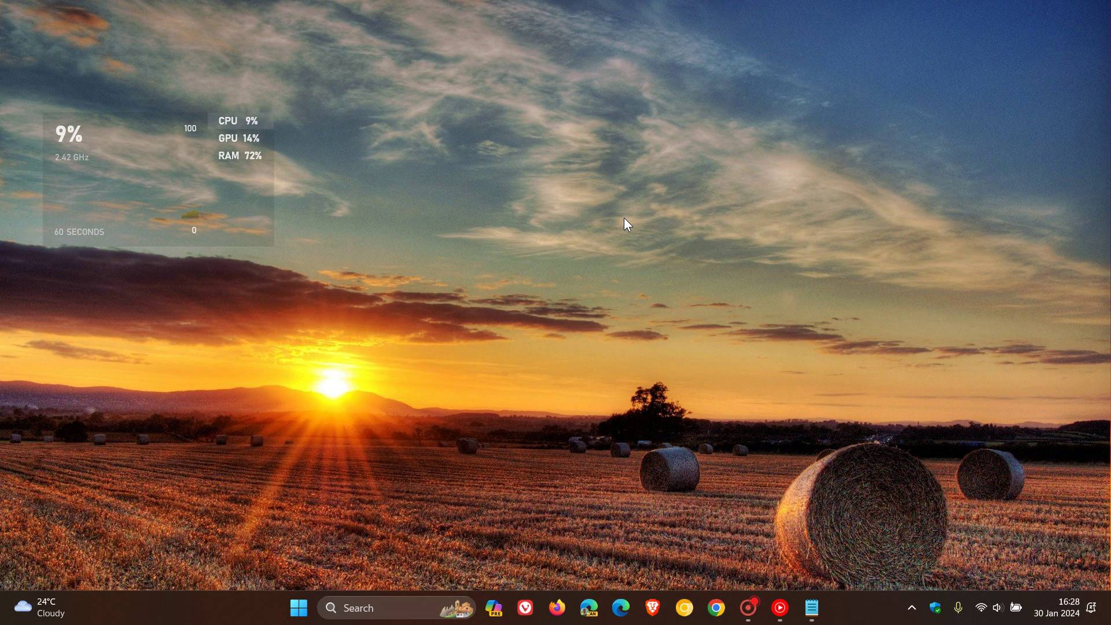
left_click(299, 607)
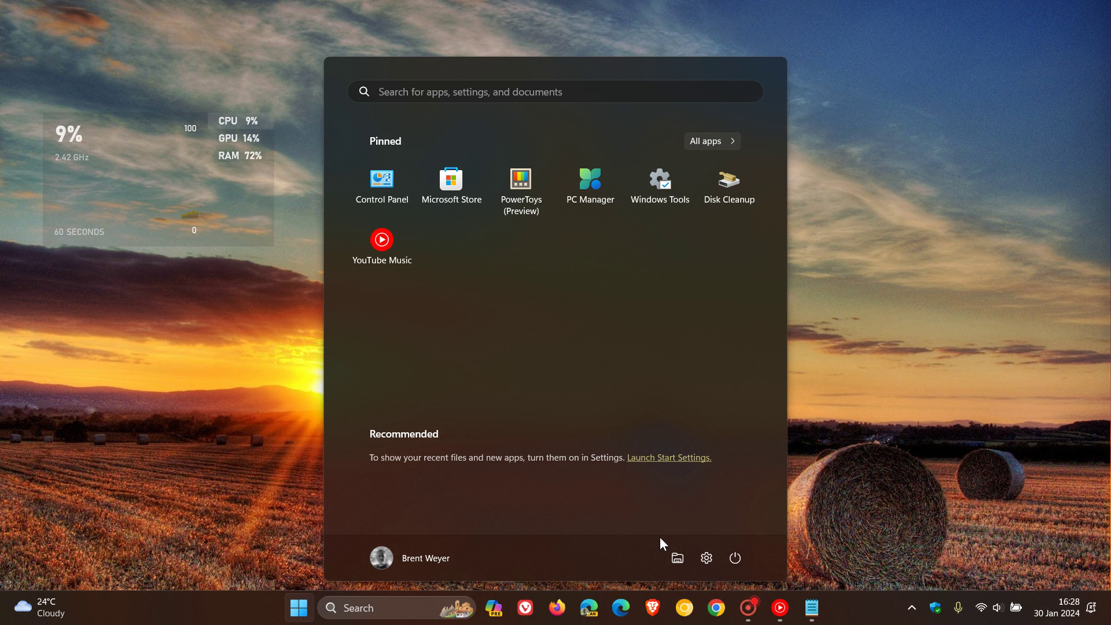
left_click(678, 560)
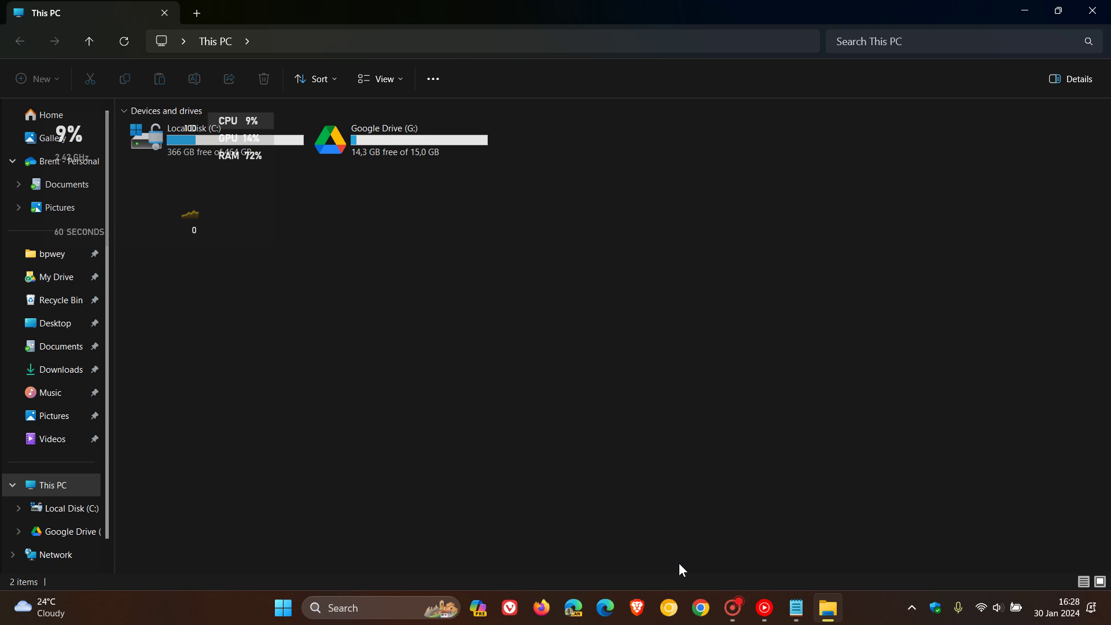
left_click(1066, 11)
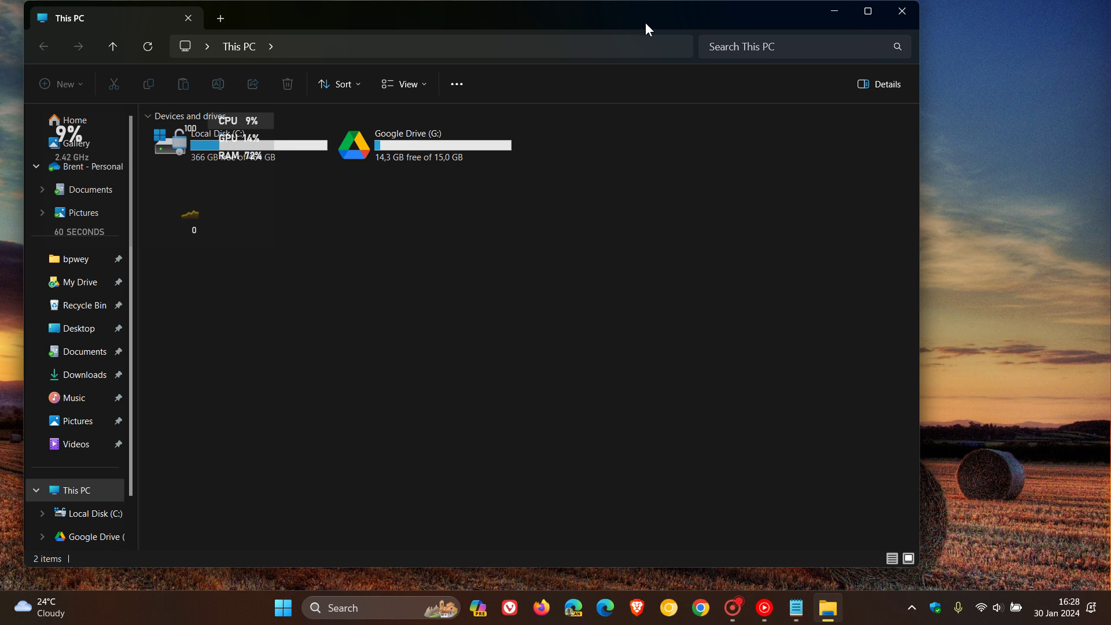
mouse_move(648, 29)
left_mouse_down()
mouse_move(893, 96)
mouse_move(964, 81)
left_mouse_up()
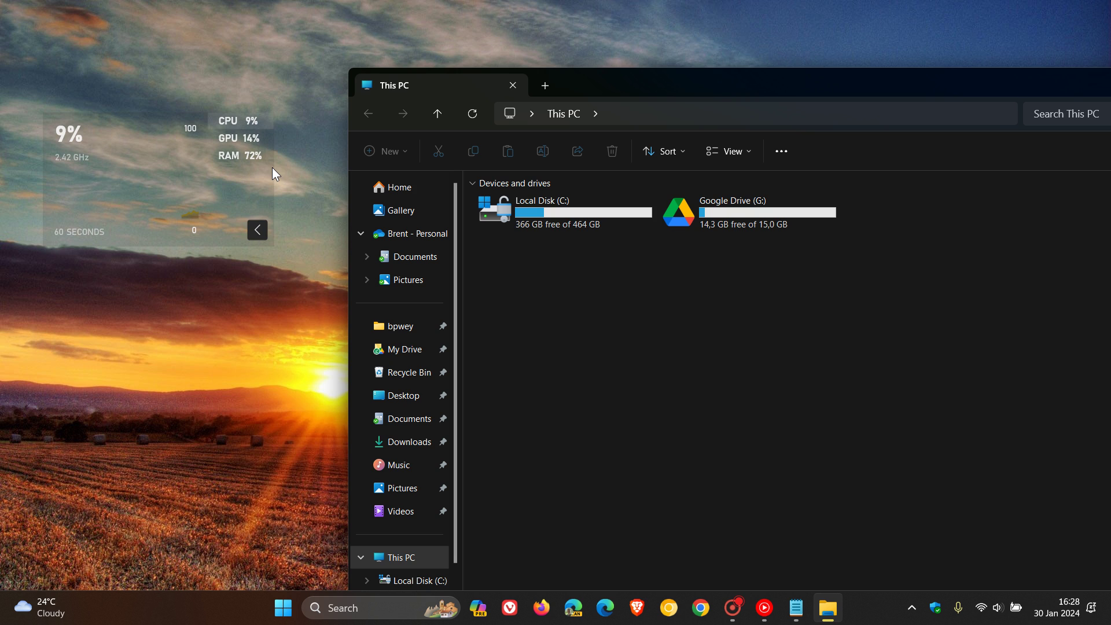
left_click_drag(980, 87, 835, 37)
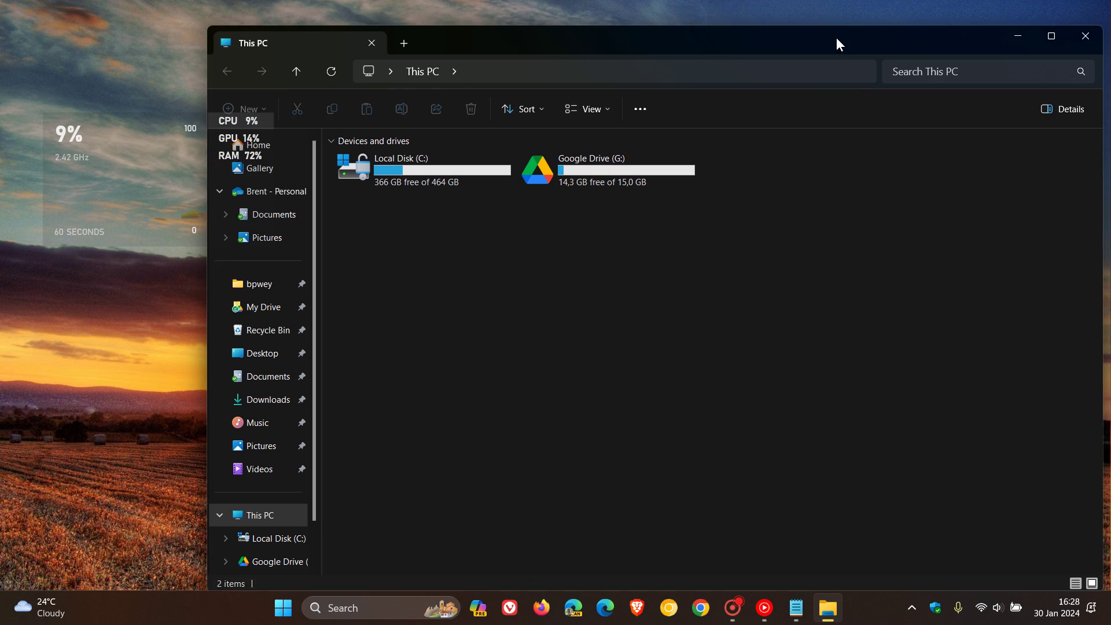
left_click(1081, 33)
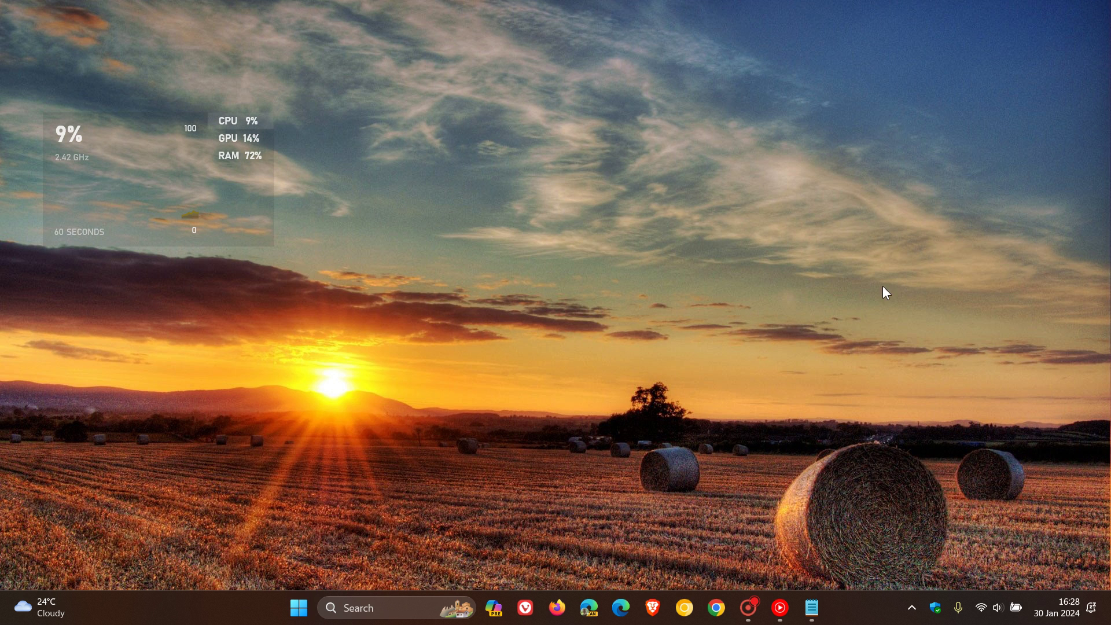
- Open Chrome, switch the pinned widget readout from GPU to RAM, then minimise Chrome
left_click(298, 613)
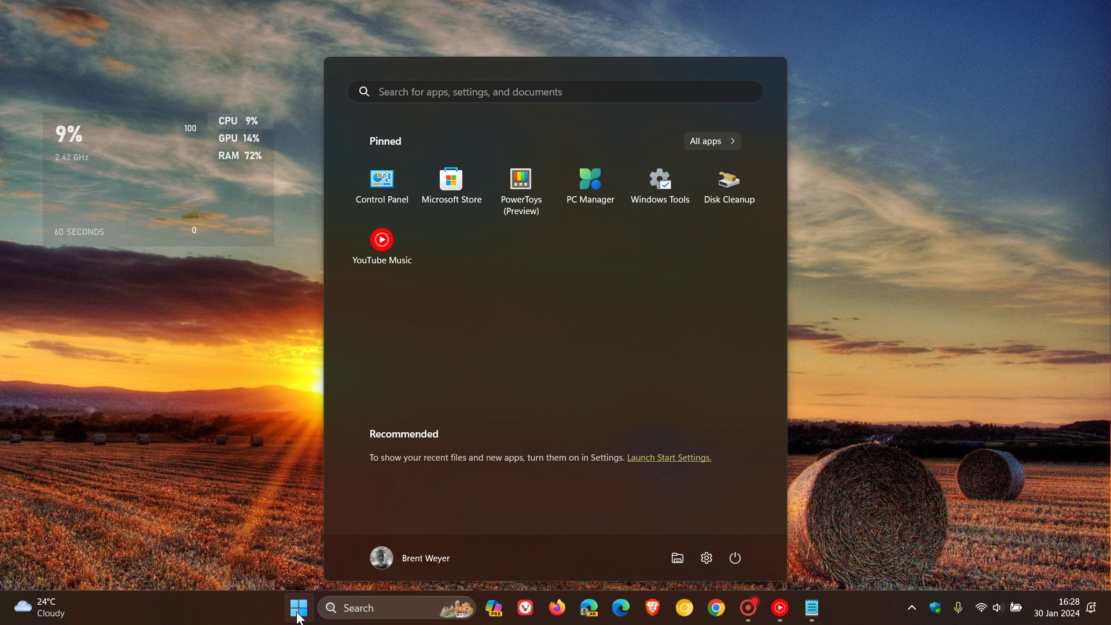
left_click(298, 616)
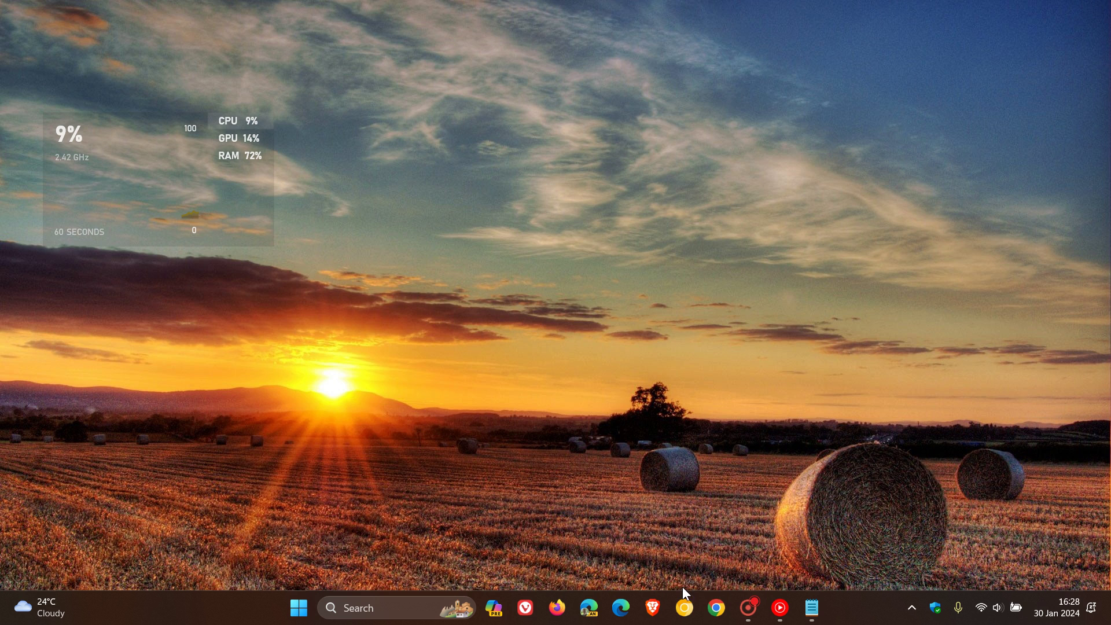
left_click(716, 616)
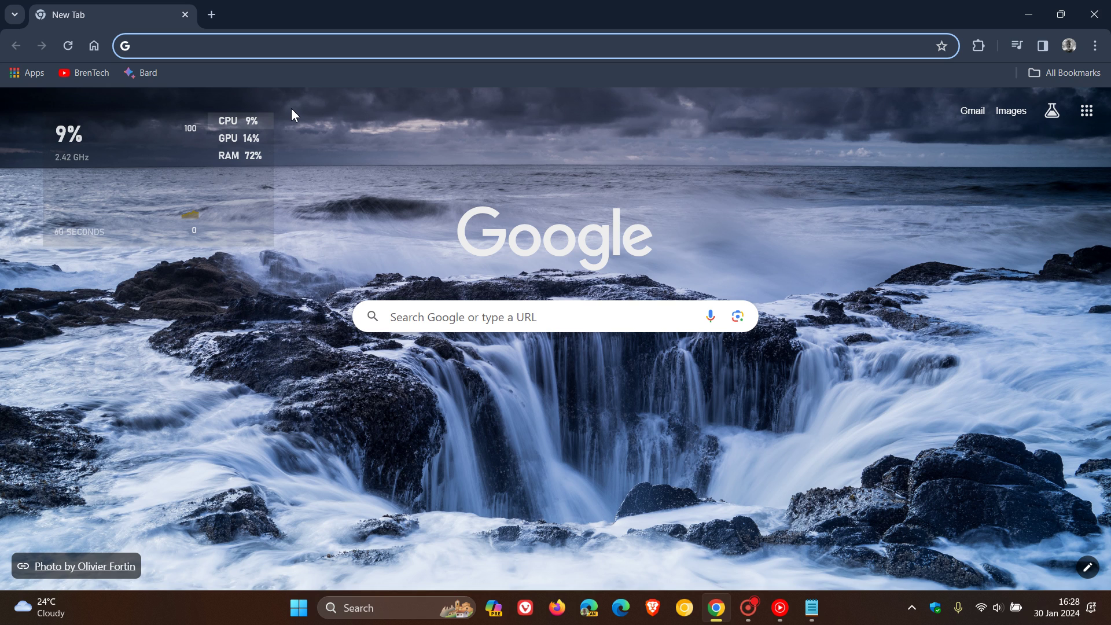
left_click(247, 141)
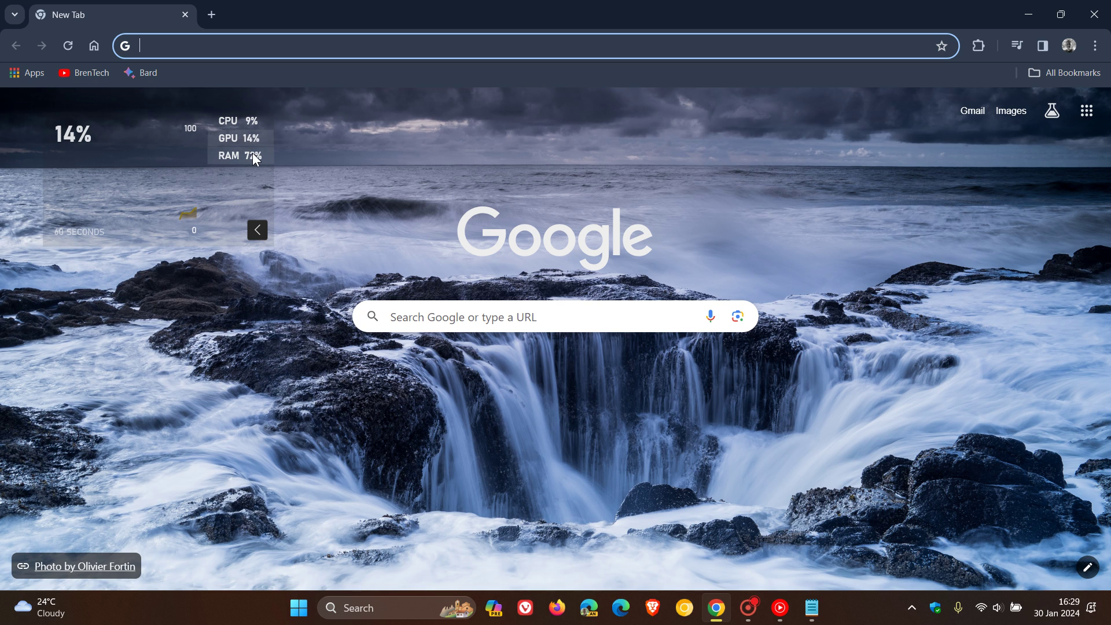
left_click(253, 155)
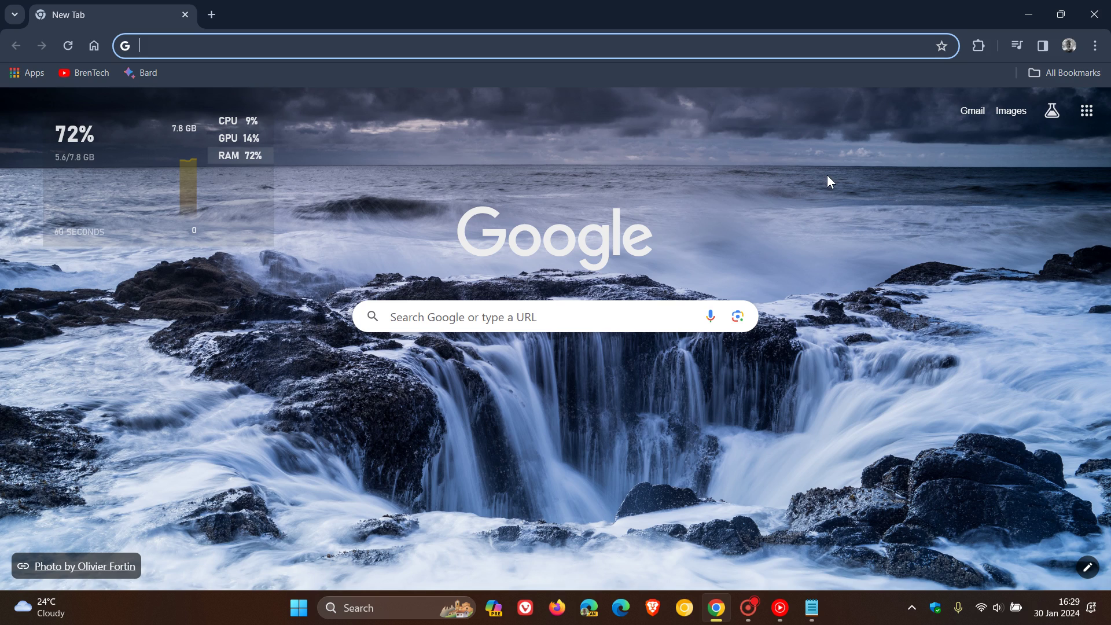
left_click(1028, 15)
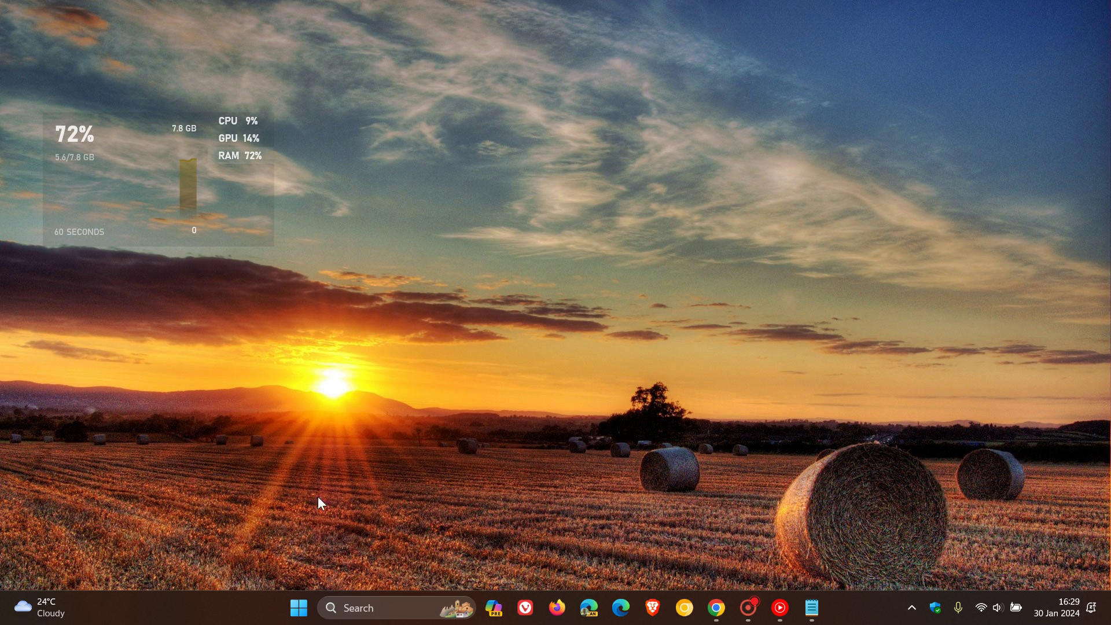
- Reopen Game Bar from All apps, close the Performance widget, and dismiss Game Bar
left_click(299, 608)
left_click(716, 141)
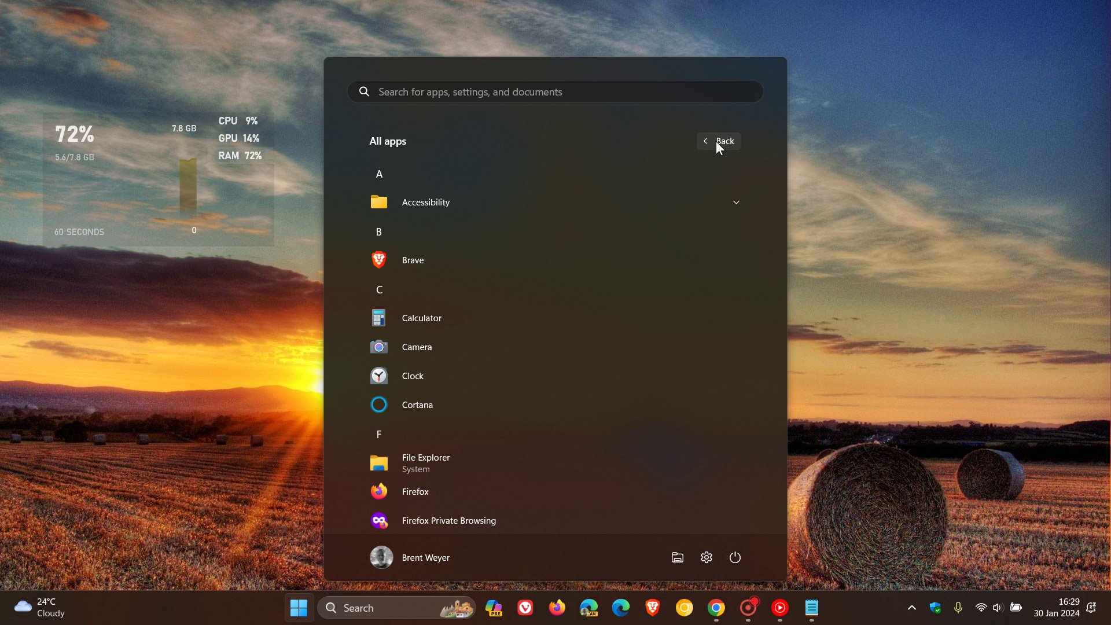
scroll(619, 312, "down", 3)
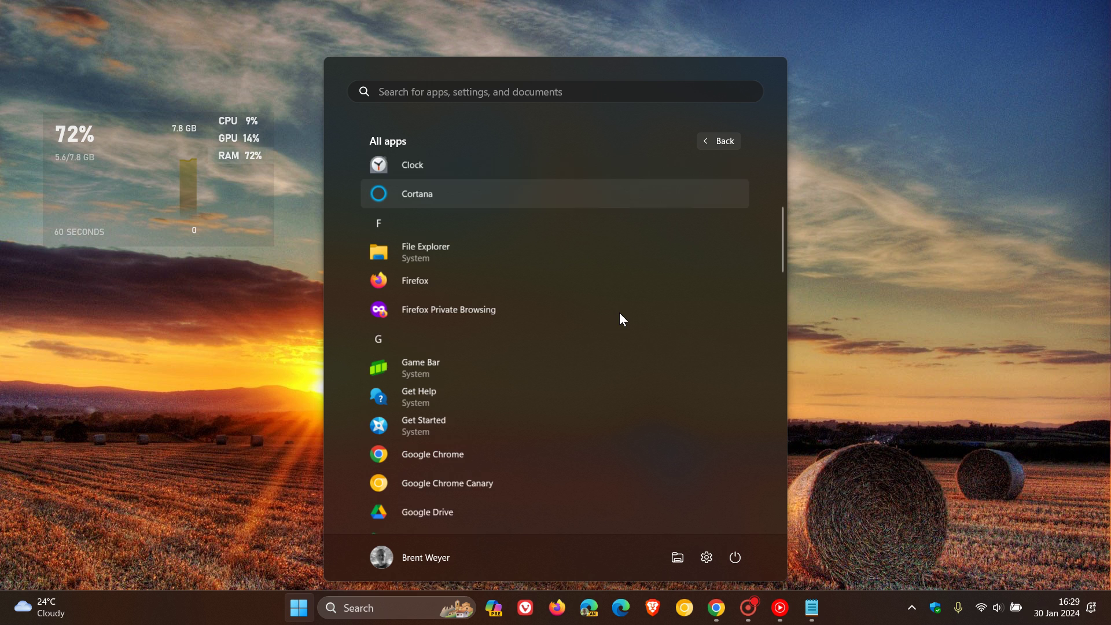
left_click(599, 360)
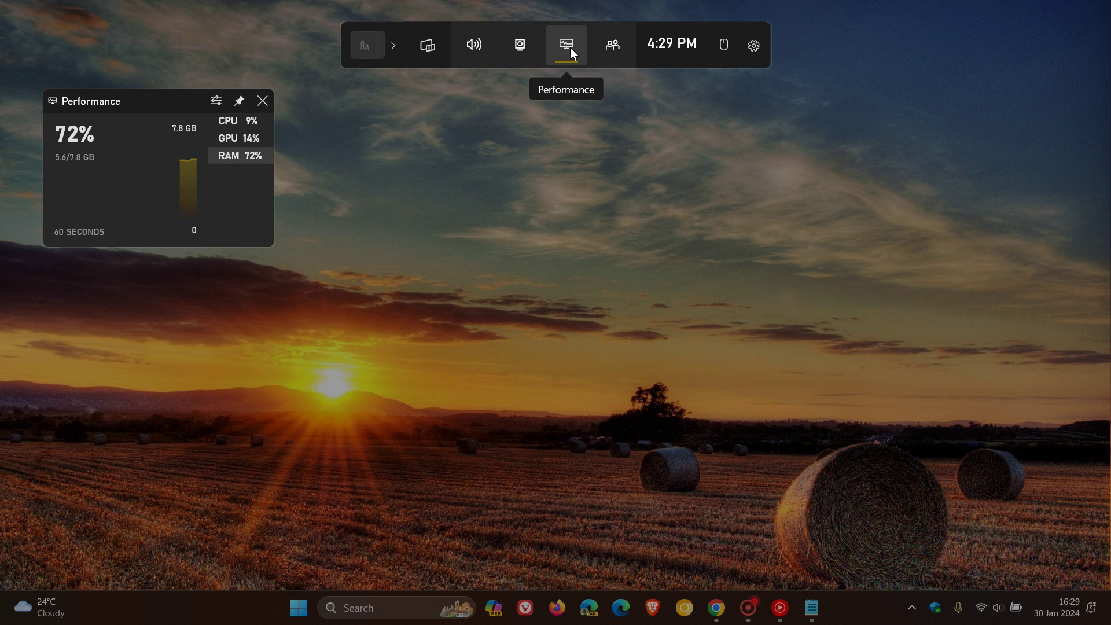
left_click(263, 100)
left_click(733, 225)
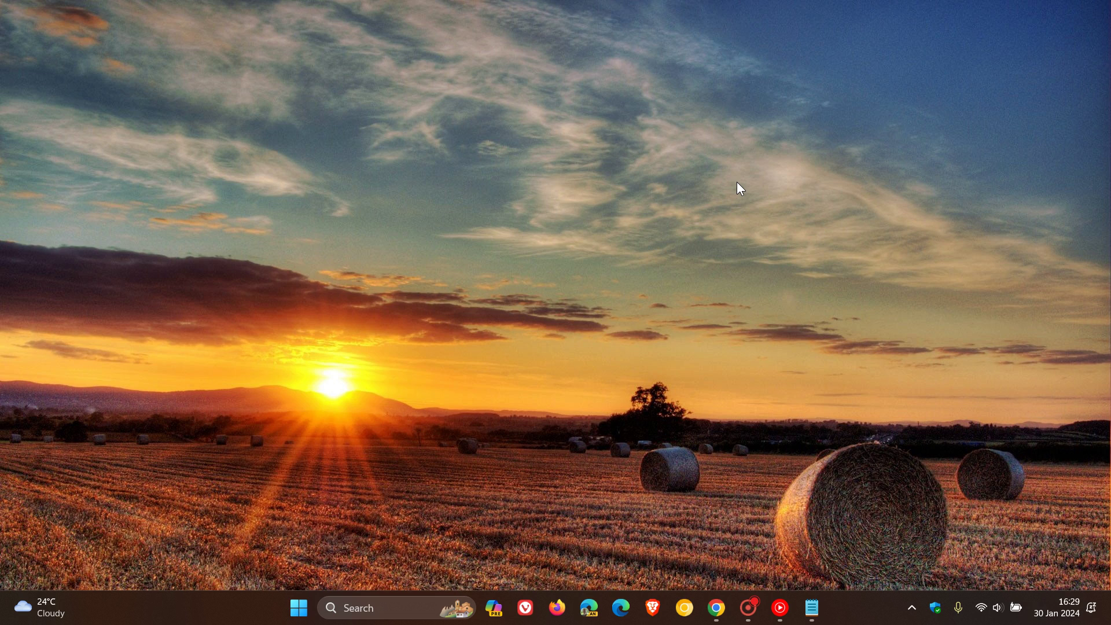